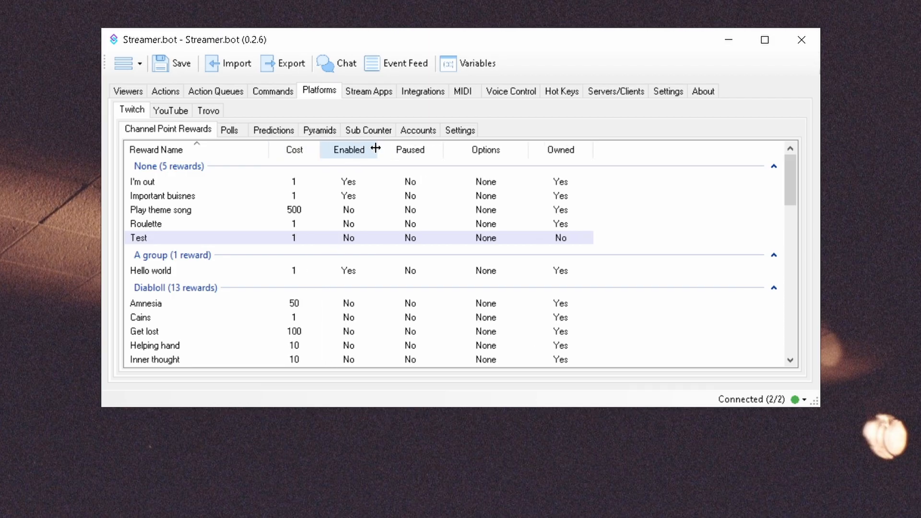
Auto-fit the Enabled column's width, and try sorting the rewards by cost before restoring ascending reward-name order.
{"action": "double_click", "coordinate": [376, 149]}
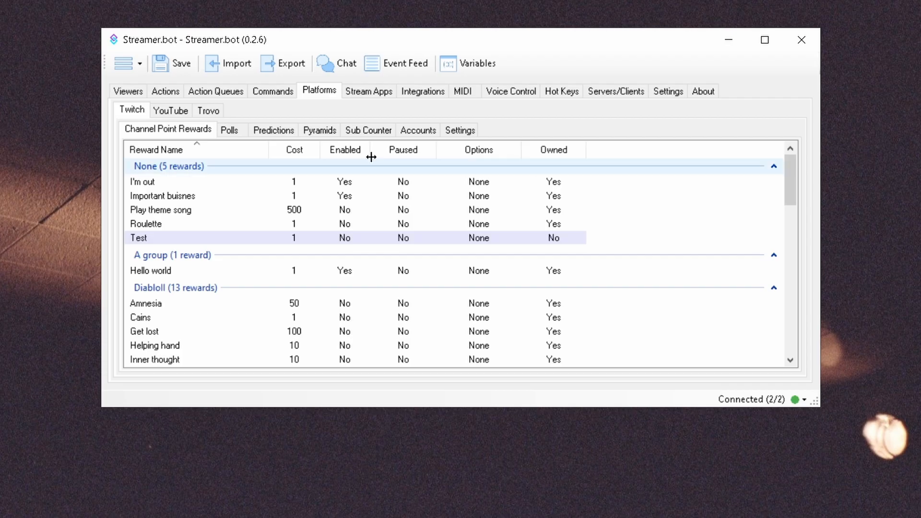
{"action": "left_click", "coordinate": [290, 149]}
{"action": "left_click", "coordinate": [290, 149]}
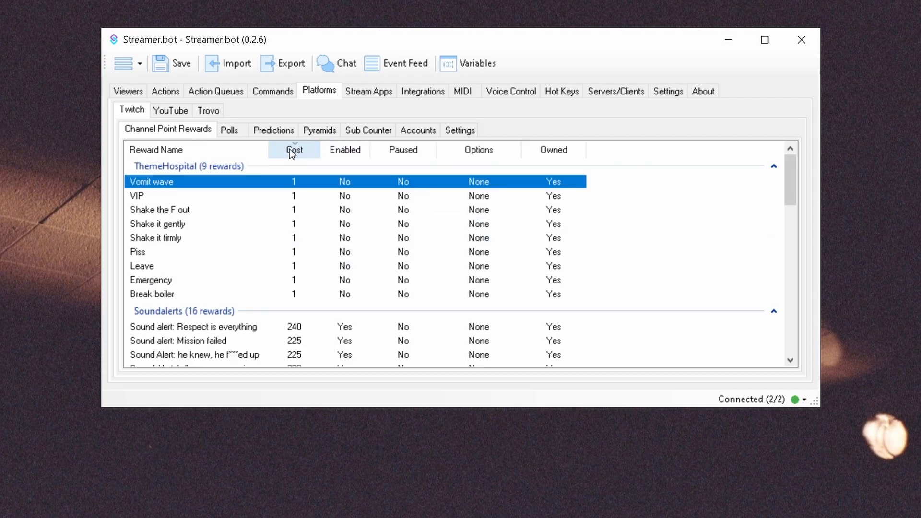
{"action": "left_click", "coordinate": [229, 151]}
{"action": "left_click", "coordinate": [233, 155]}
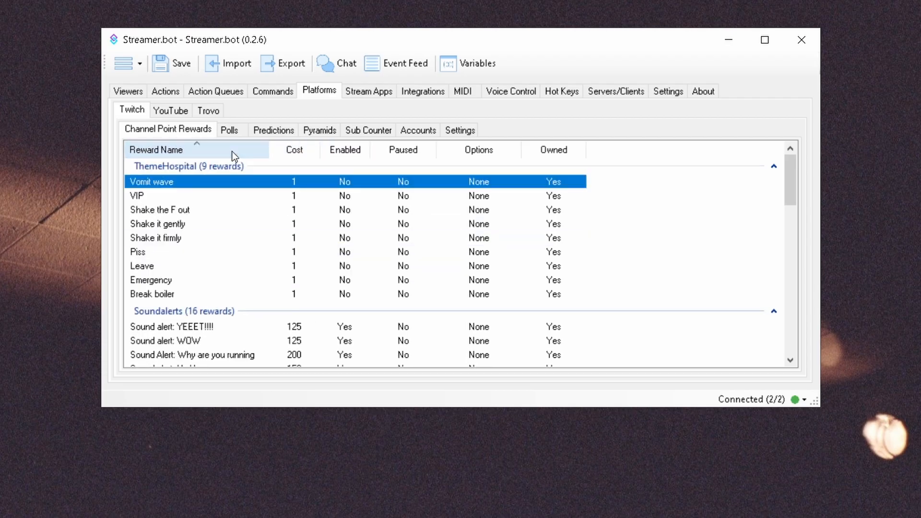
{"action": "left_click", "coordinate": [233, 154]}
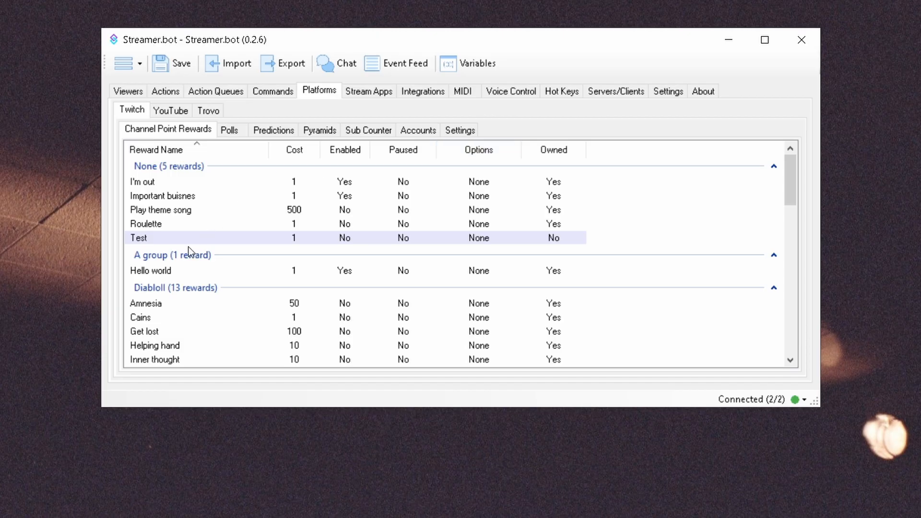
Delete the Hello world reward from Twitch and confirm the deletion.
{"action": "right_click", "coordinate": [181, 271]}
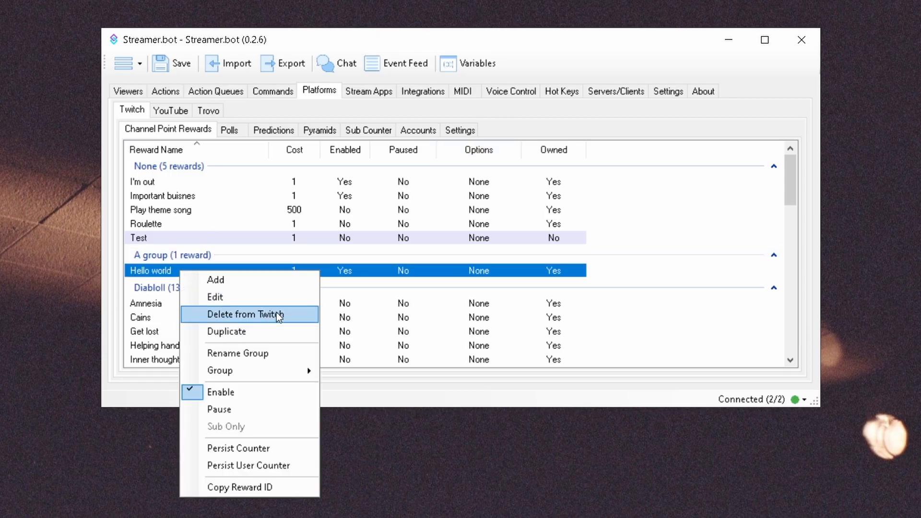
{"action": "left_click", "coordinate": [245, 314]}
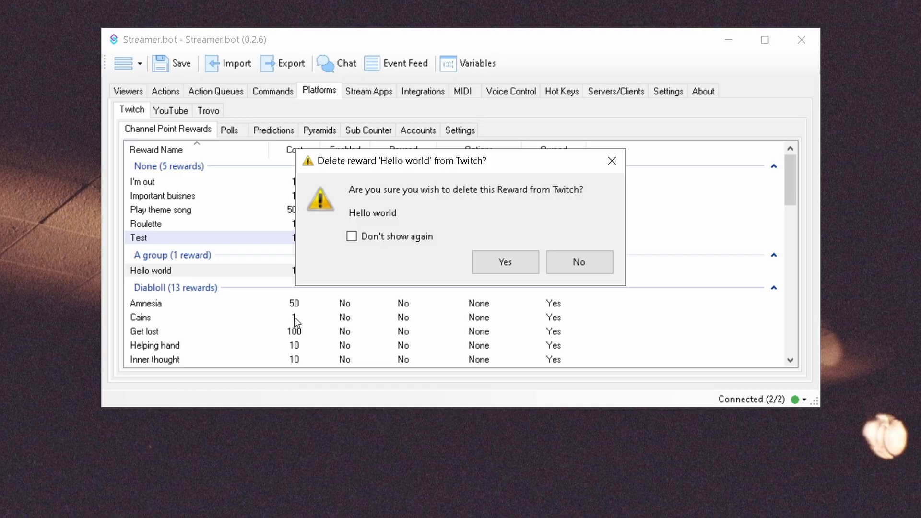
{"action": "left_click", "coordinate": [494, 265]}
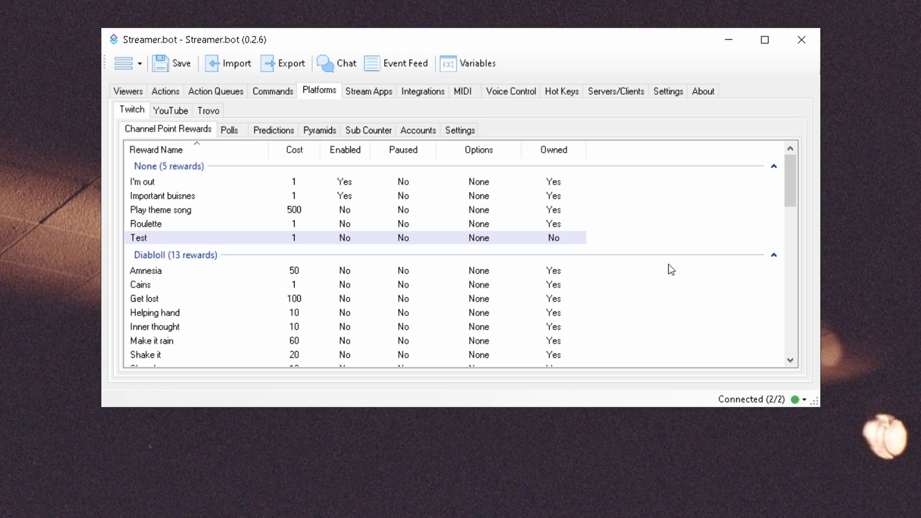
View the blank form for adding a channel reward outside any group, and cancel it.
{"action": "left_click_drag", "start_coordinate": [789, 175], "coordinate": [798, 346]}
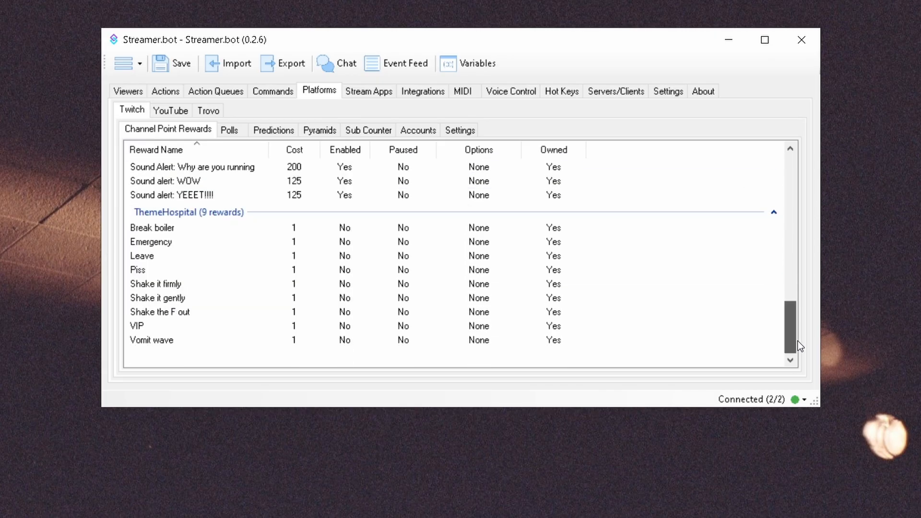
{"action": "right_click", "coordinate": [686, 362]}
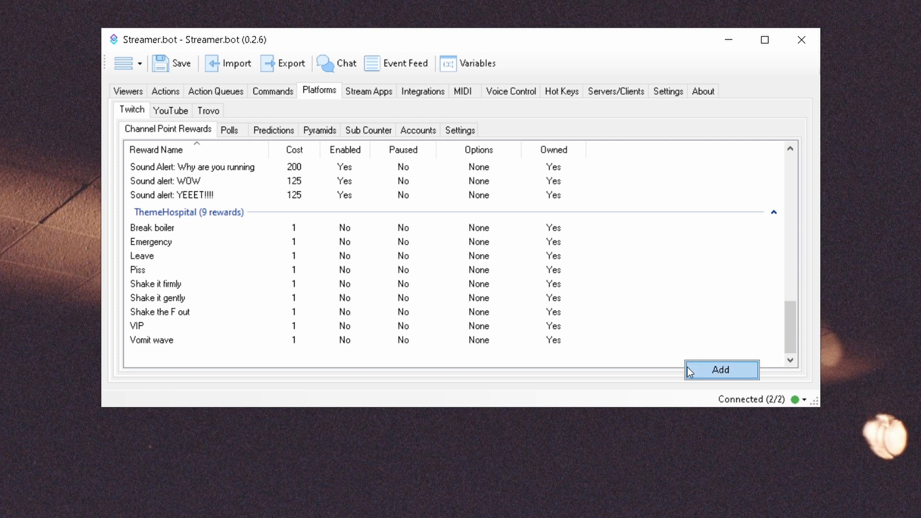
{"action": "left_click", "coordinate": [720, 370]}
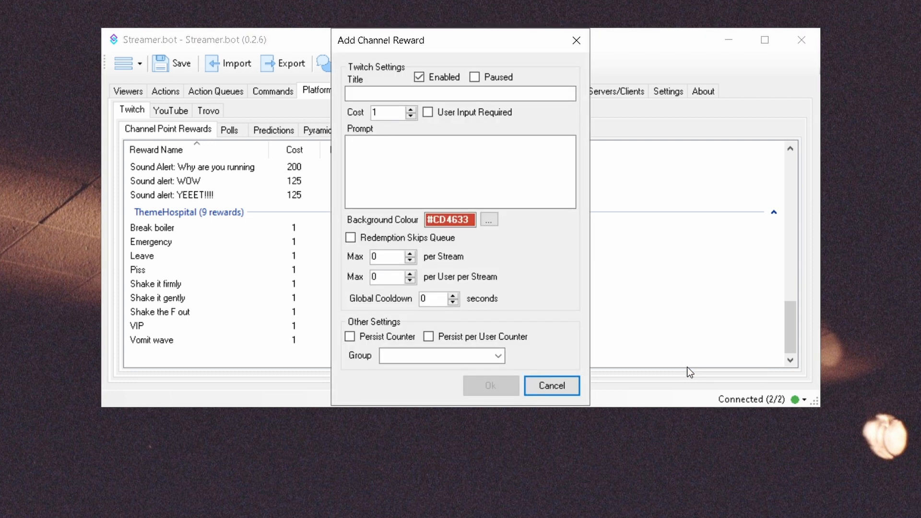
{"action": "left_click", "coordinate": [554, 386]}
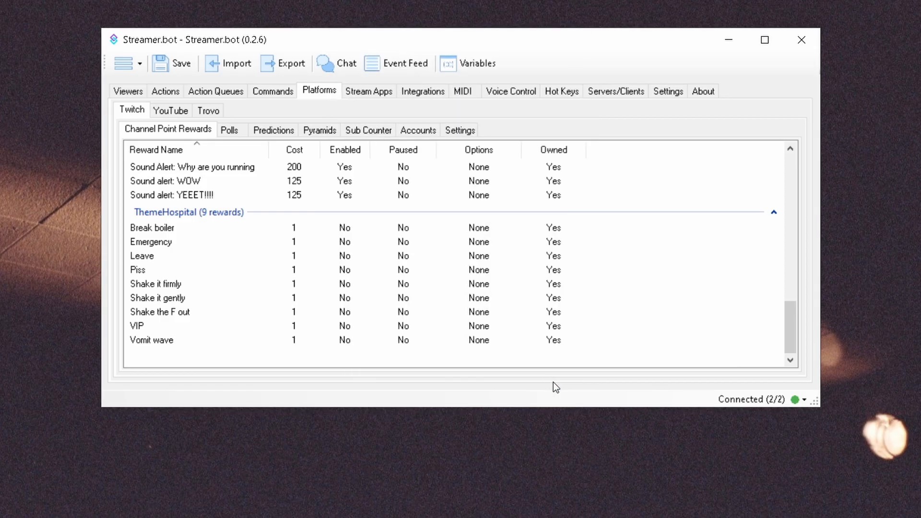
Start adding a reward from the Diabloll group, try New group as its group name, and cancel.
{"action": "left_click_drag", "start_coordinate": [791, 328], "coordinate": [810, 153]}
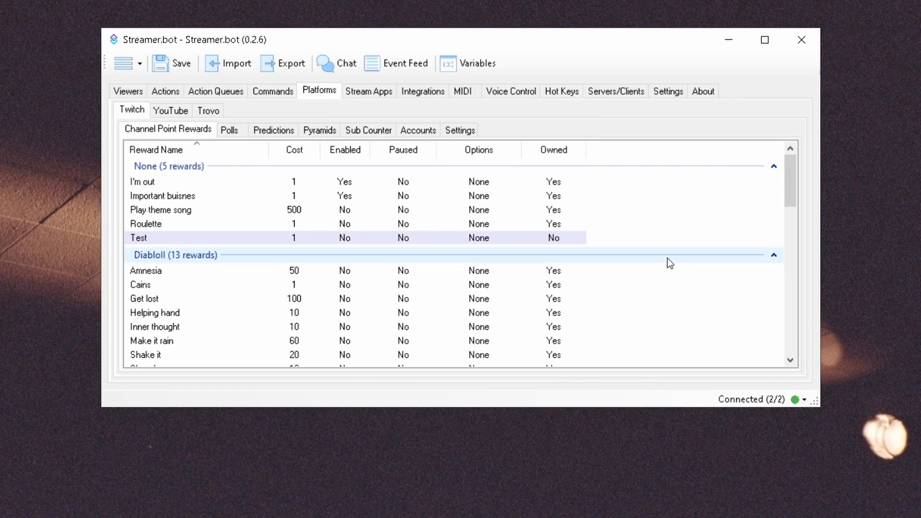
{"action": "left_click", "coordinate": [655, 257]}
{"action": "left_click", "coordinate": [655, 257]}
{"action": "right_click", "coordinate": [254, 251]}
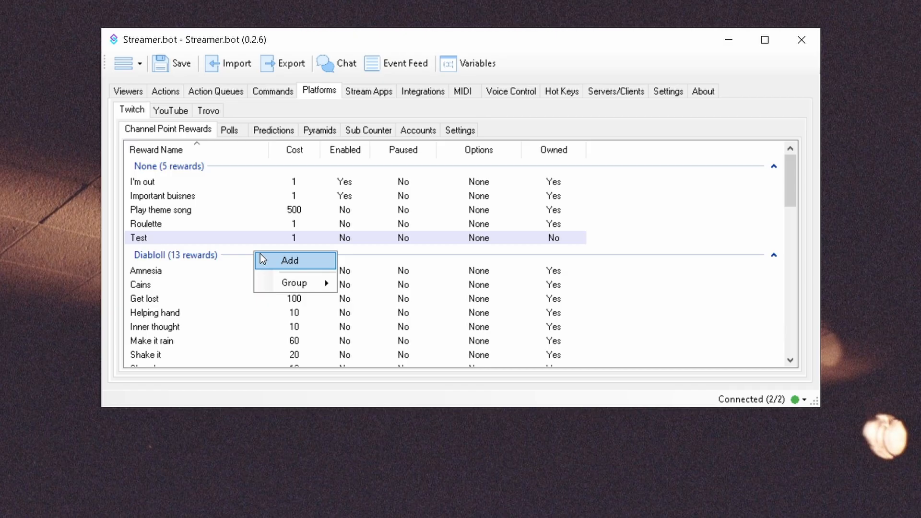
{"action": "left_click", "coordinate": [261, 258]}
{"action": "left_click", "coordinate": [499, 356]}
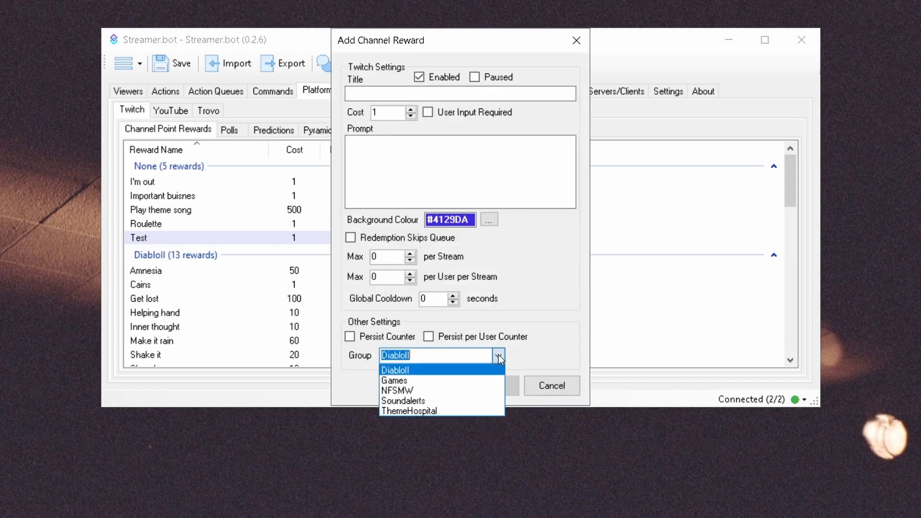
{"action": "left_click", "coordinate": [499, 356]}
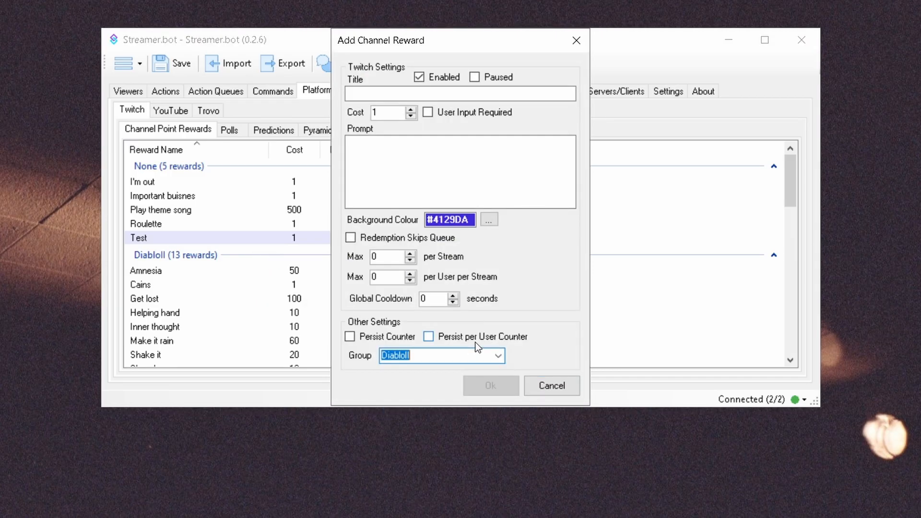
{"action": "key", "text": "BackSpace"}
{"action": "type", "text": "New group"}
{"action": "key", "text": "Escape"}
Enable all rewards in the Diabloll group and disable them all again.
{"action": "right_click", "coordinate": [233, 253]}
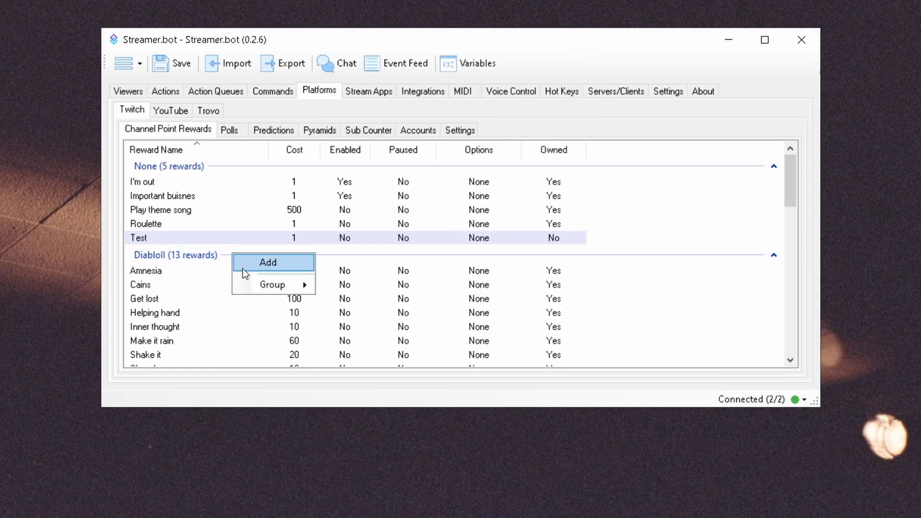
{"action": "mouse_move", "coordinate": [241, 284]}
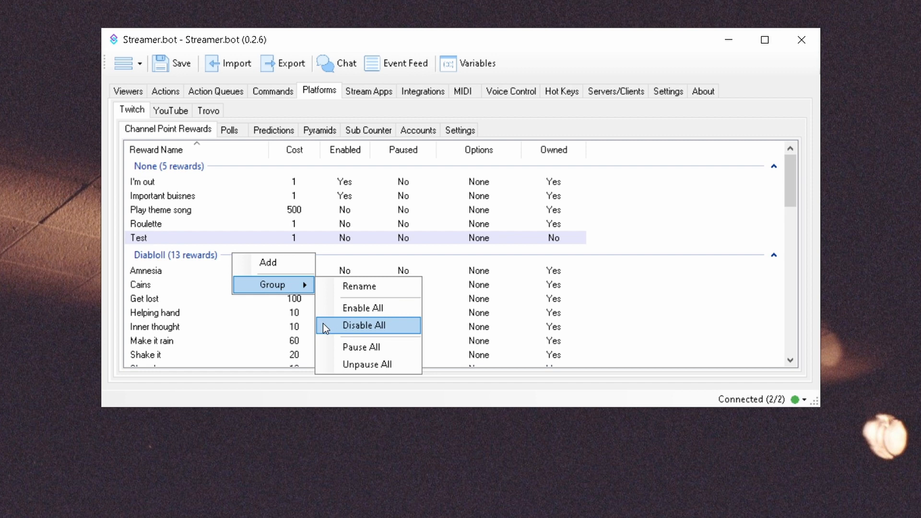
{"action": "left_click", "coordinate": [330, 371]}
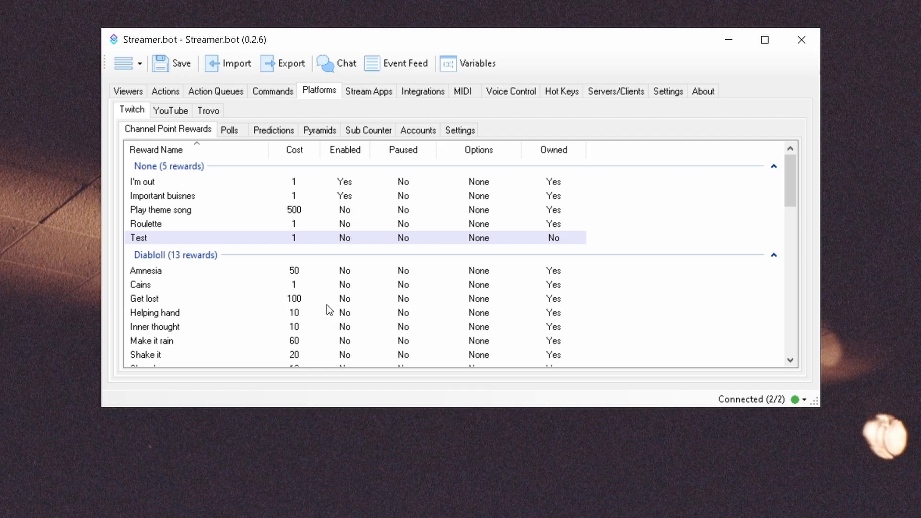
{"action": "right_click", "coordinate": [239, 255]}
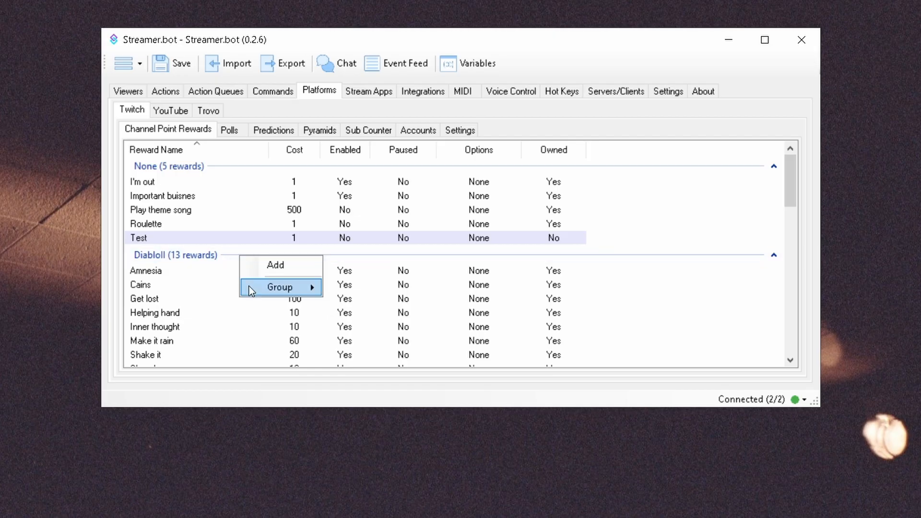
{"action": "mouse_move", "coordinate": [280, 287]}
{"action": "left_click", "coordinate": [341, 332]}
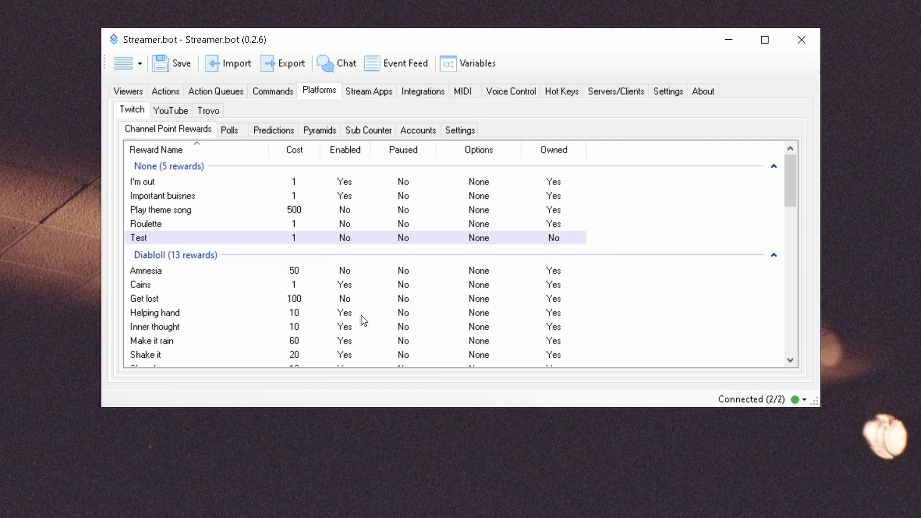
View the new-reward form opened from the Amnesia reward and close it without adding anything.
{"action": "right_click", "coordinate": [165, 272]}
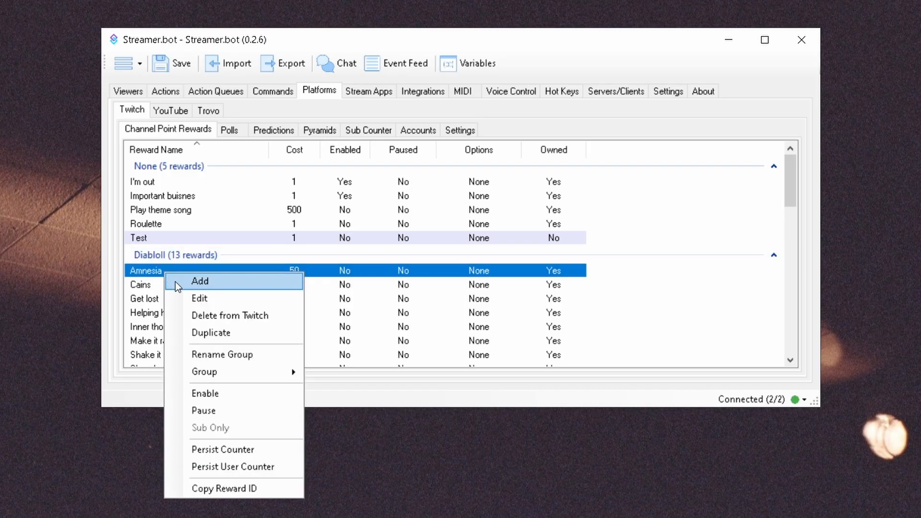
{"action": "left_click", "coordinate": [175, 281]}
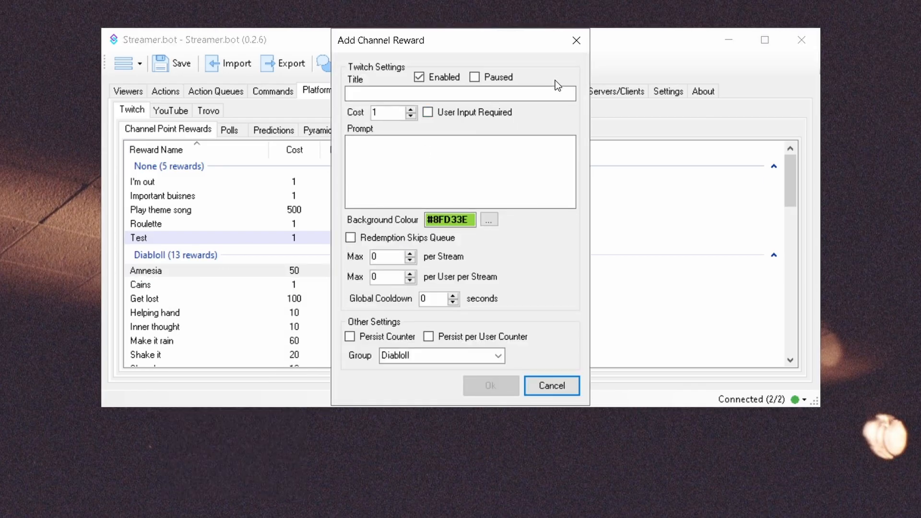
{"action": "left_click", "coordinate": [576, 41]}
Open the Amnesia reward for editing and close it without changes.
{"action": "left_click", "coordinate": [192, 273]}
{"action": "right_click", "coordinate": [192, 272]}
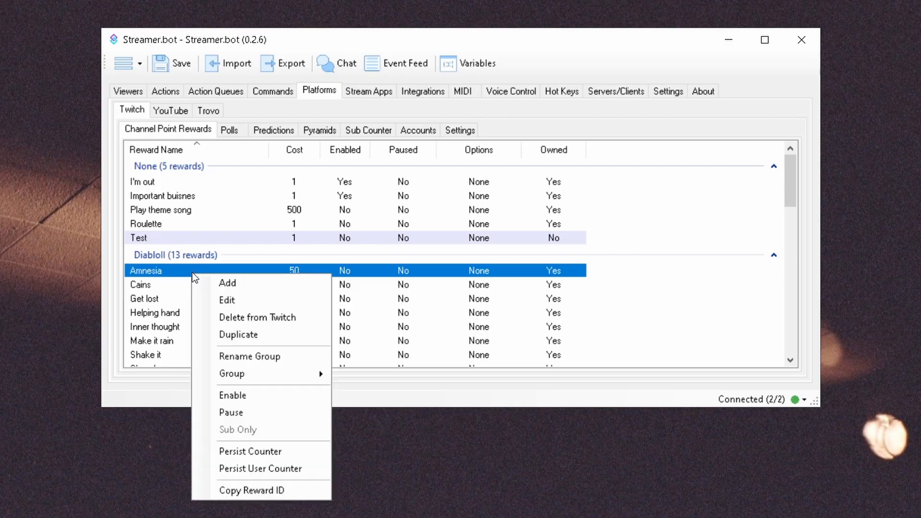
{"action": "left_click", "coordinate": [202, 300]}
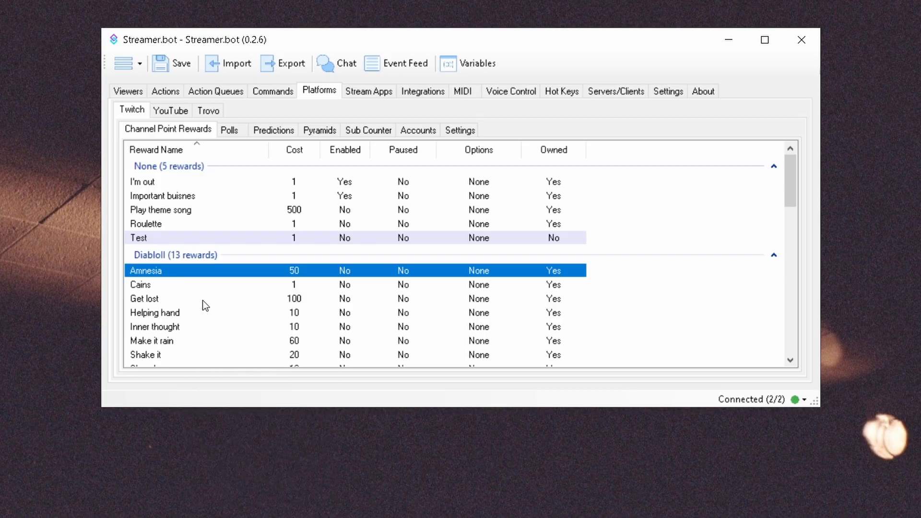
{"action": "left_click", "coordinate": [576, 41]}
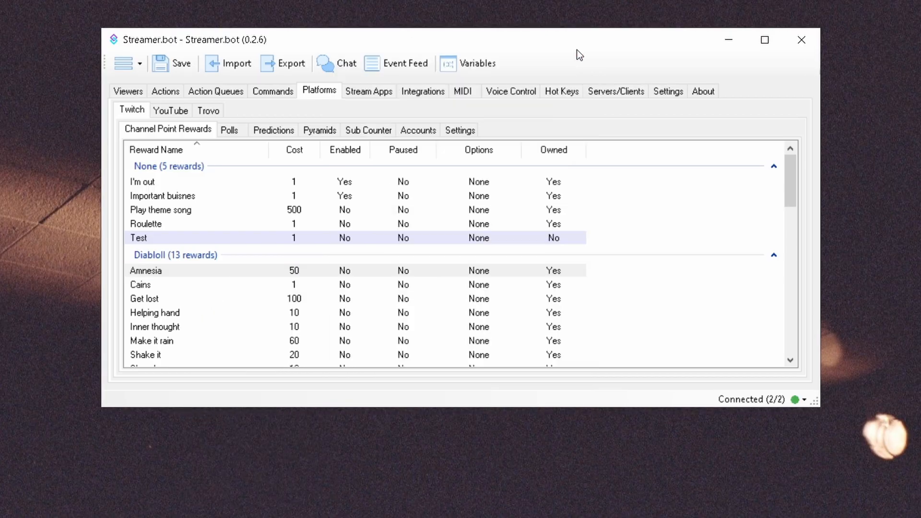
Compare the actions offered for the owned Amnesia reward with those for the unowned Test reward.
{"action": "right_click", "coordinate": [207, 266]}
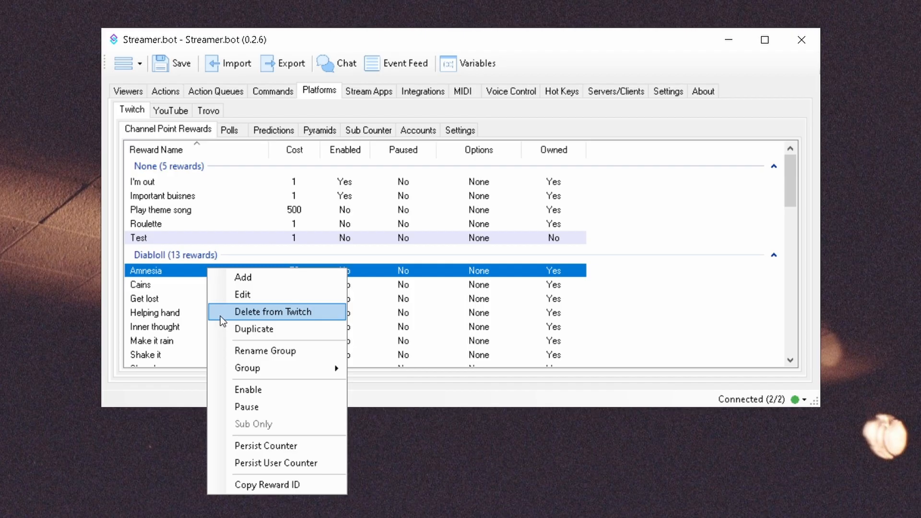
{"action": "right_click", "coordinate": [183, 238]}
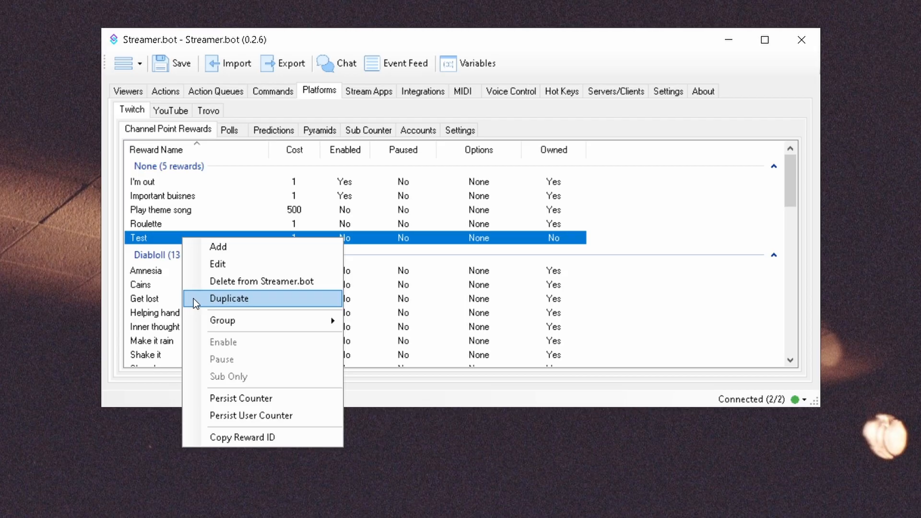
{"action": "right_click", "coordinate": [214, 272]}
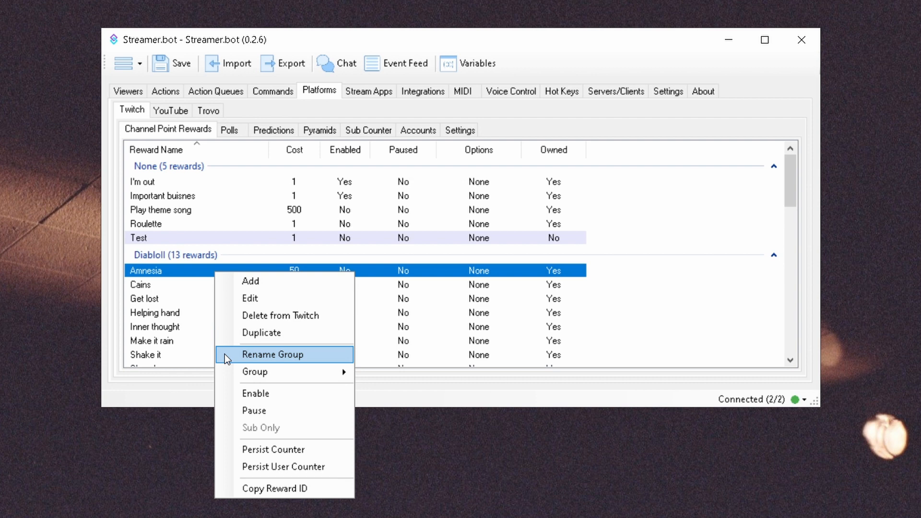
Try to enable the unowned Test reward and dismiss the resulting dialog.
{"action": "right_click", "coordinate": [184, 238]}
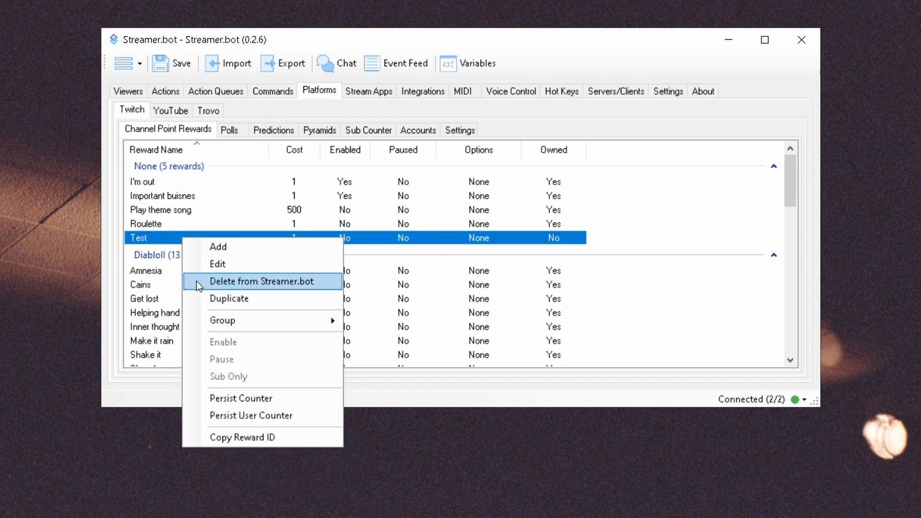
{"action": "mouse_move", "coordinate": [192, 321]}
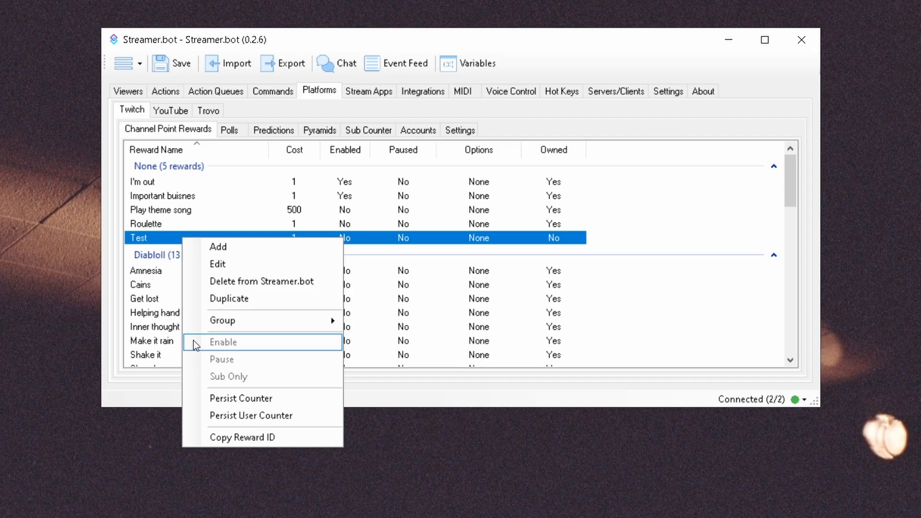
{"action": "left_click", "coordinate": [160, 238]}
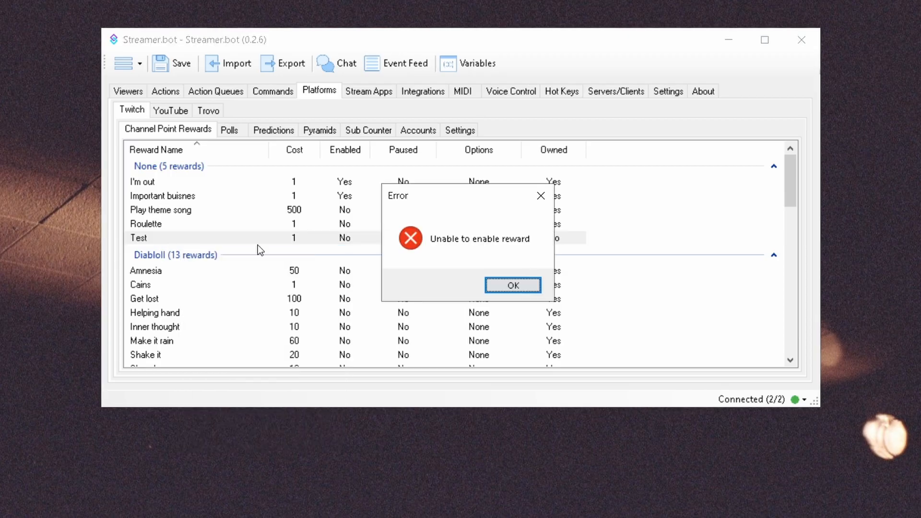
{"action": "left_click", "coordinate": [517, 284]}
Compare the editable settings of the Amnesia and Test rewards, closing both without changes.
{"action": "right_click", "coordinate": [214, 271]}
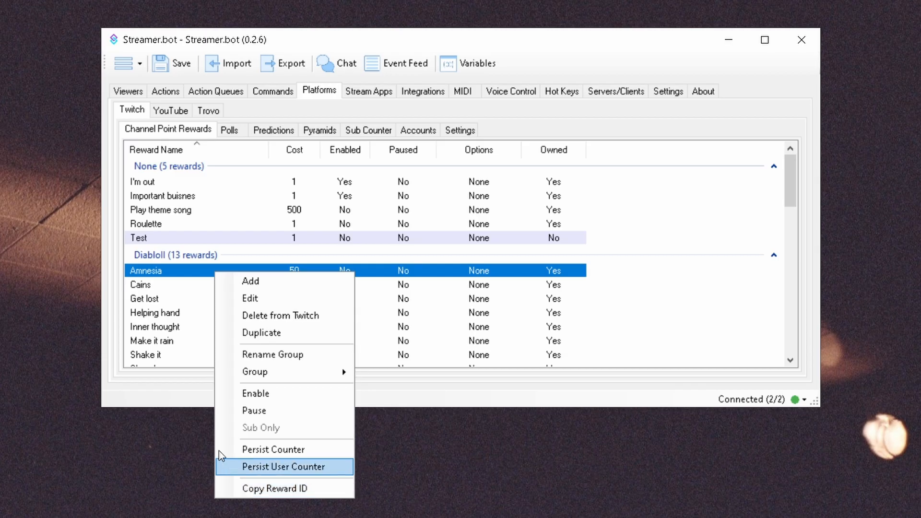
{"action": "left_click", "coordinate": [171, 269]}
{"action": "double_click", "coordinate": [171, 269]}
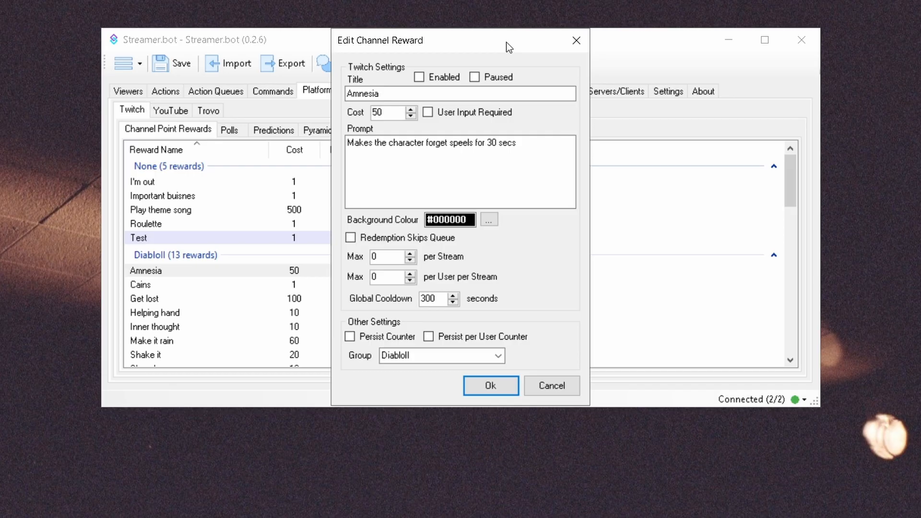
{"action": "left_click", "coordinate": [580, 39]}
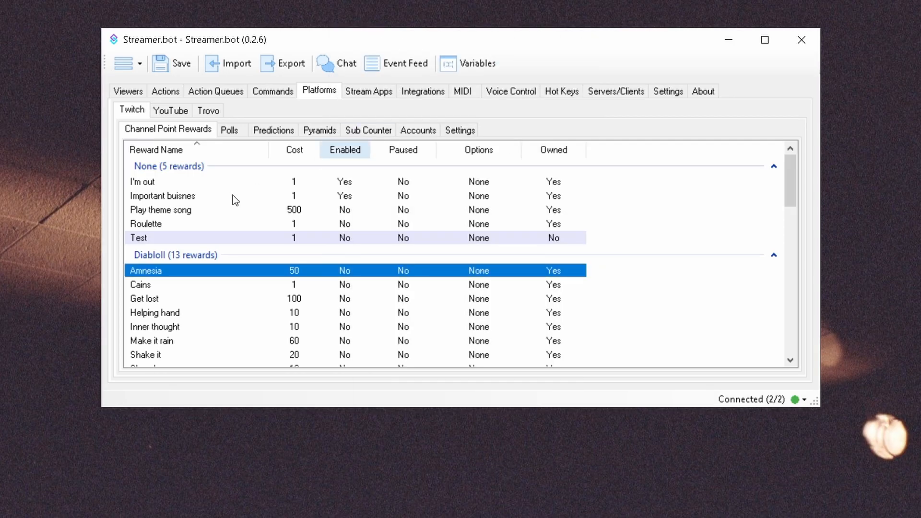
{"action": "double_click", "coordinate": [230, 237]}
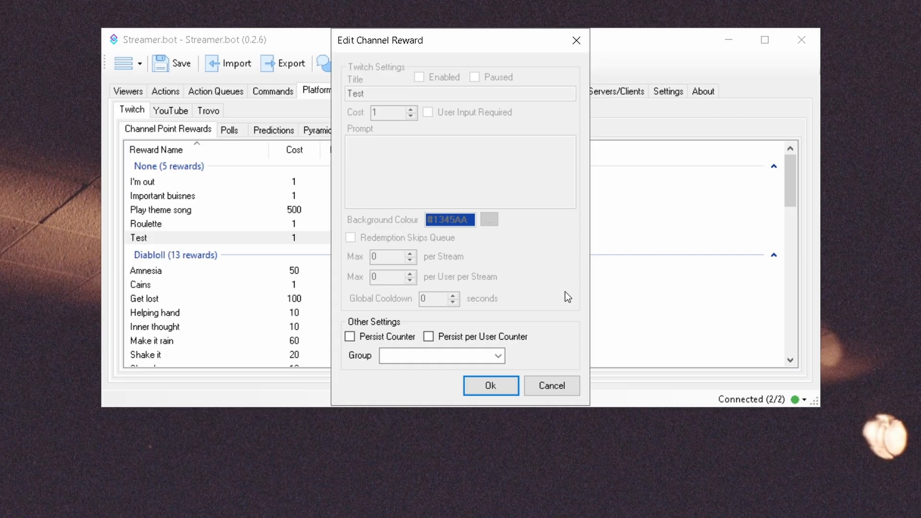
{"action": "left_click", "coordinate": [577, 39]}
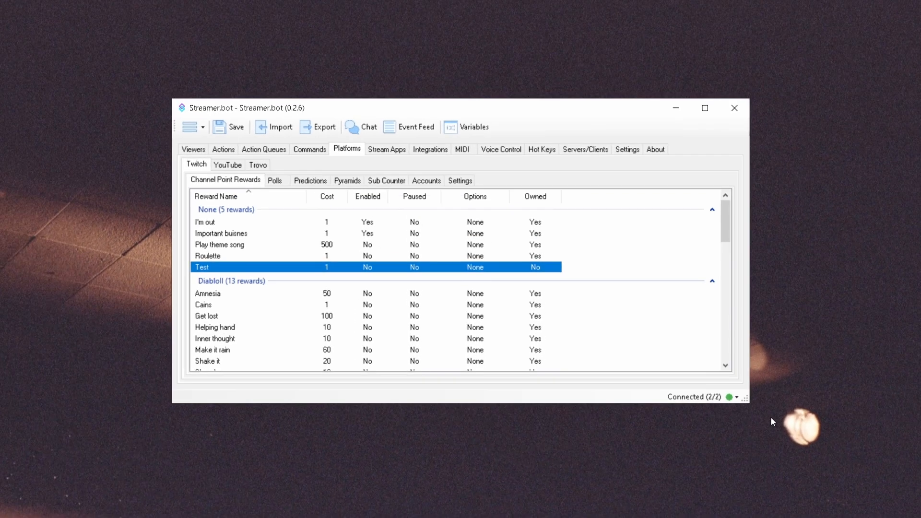